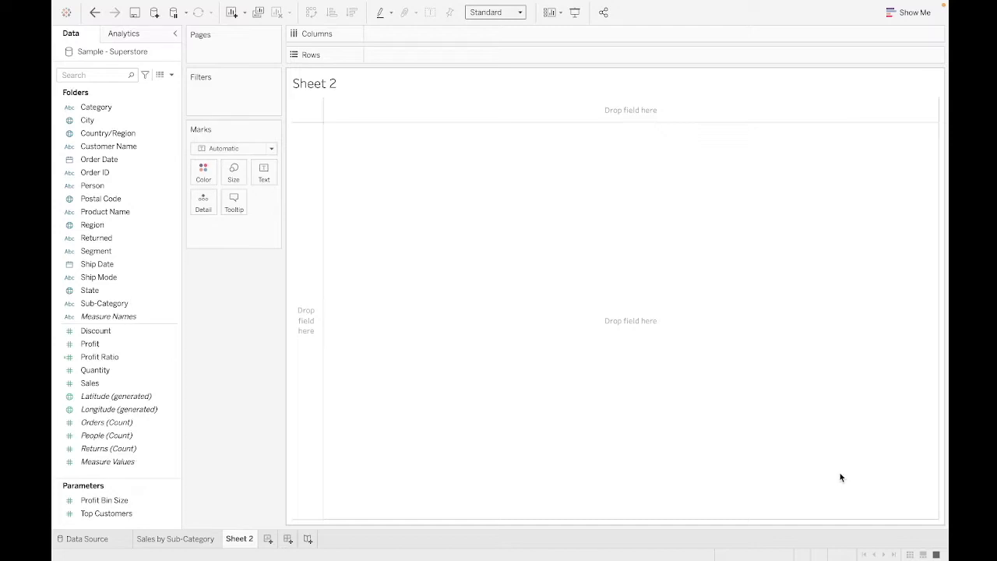
Step: Plot SUM(Sales) as horizontal bars with Sub-Category on Rows and Sales on Columns
left_click(105, 315)
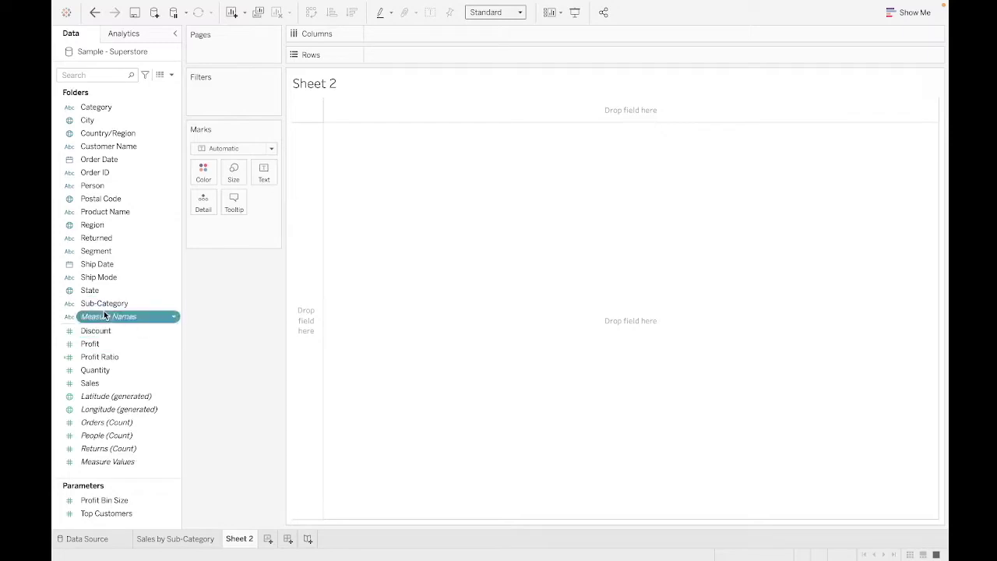
left_click_drag(107, 303, 481, 51)
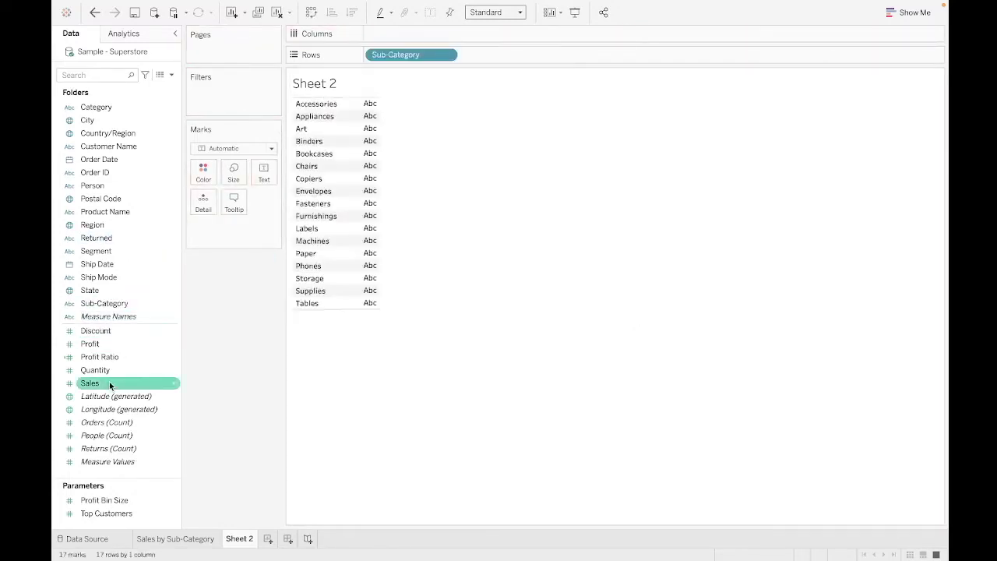
left_click_drag(109, 382, 461, 34)
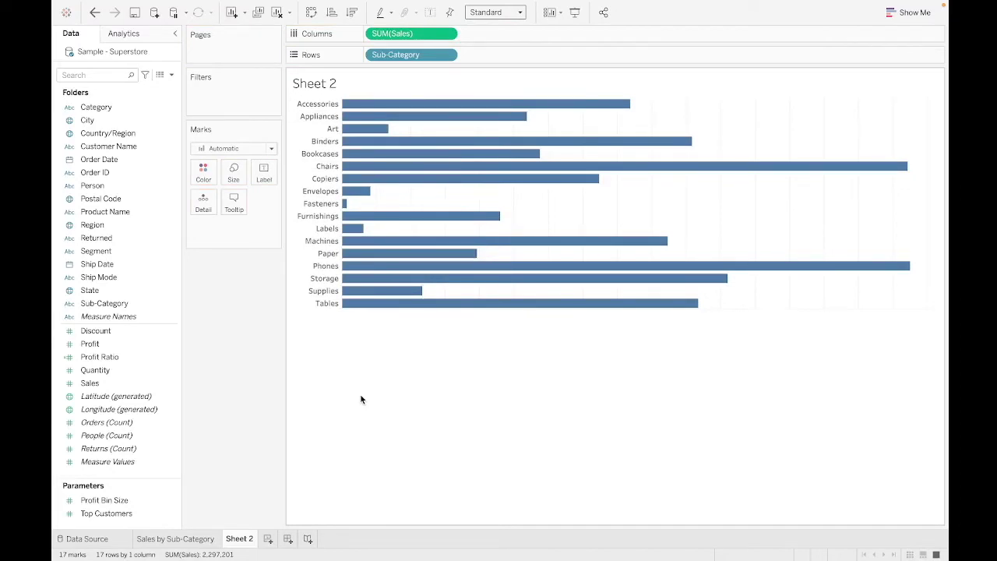
Step: Make the view Fit Height and sort the bars descending by Sales
left_click(477, 13)
left_click(487, 41)
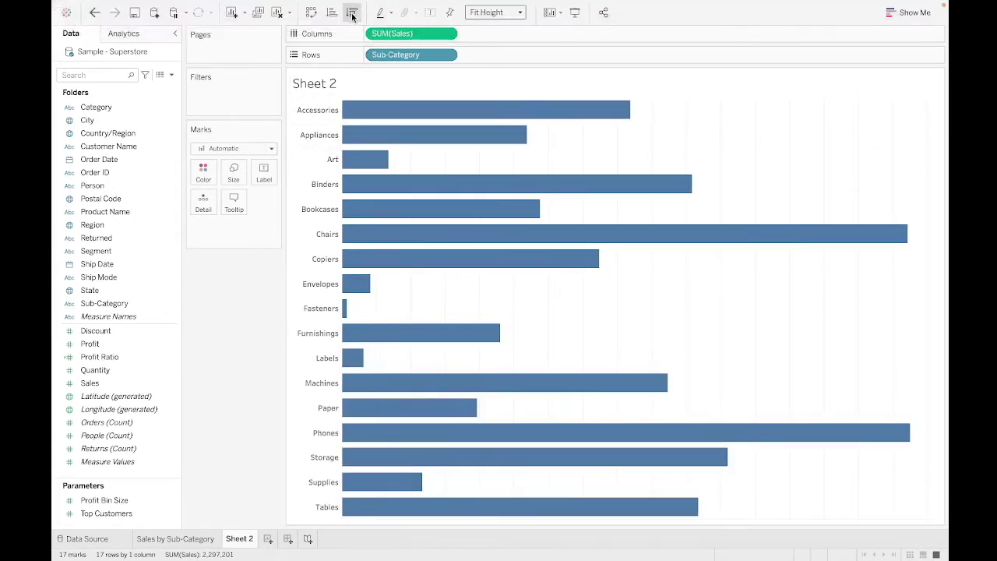
left_click(352, 13)
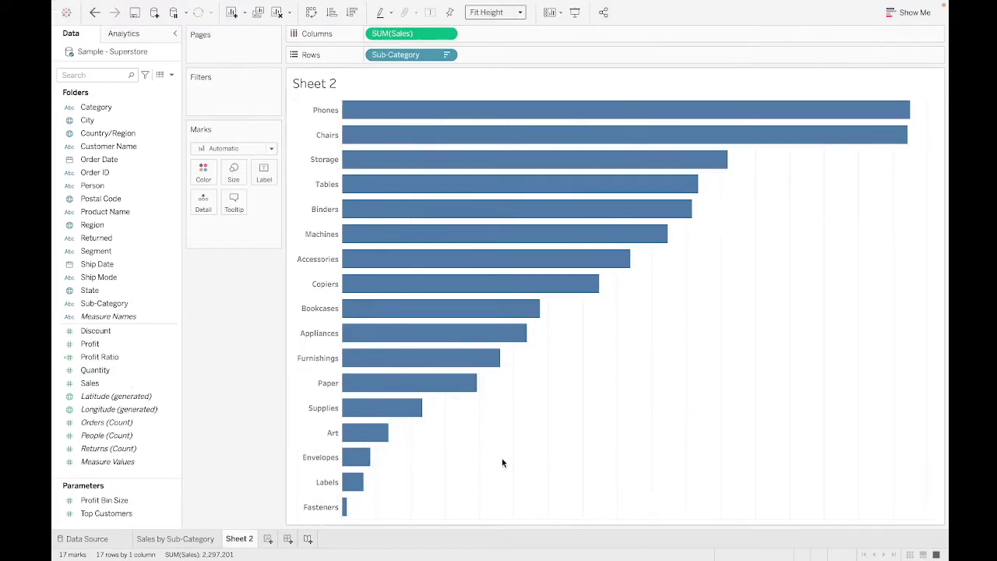
right_click(614, 429)
Step: In the worksheet's Lines formatting, set Grid Lines and Zero Lines to None
left_click(632, 488)
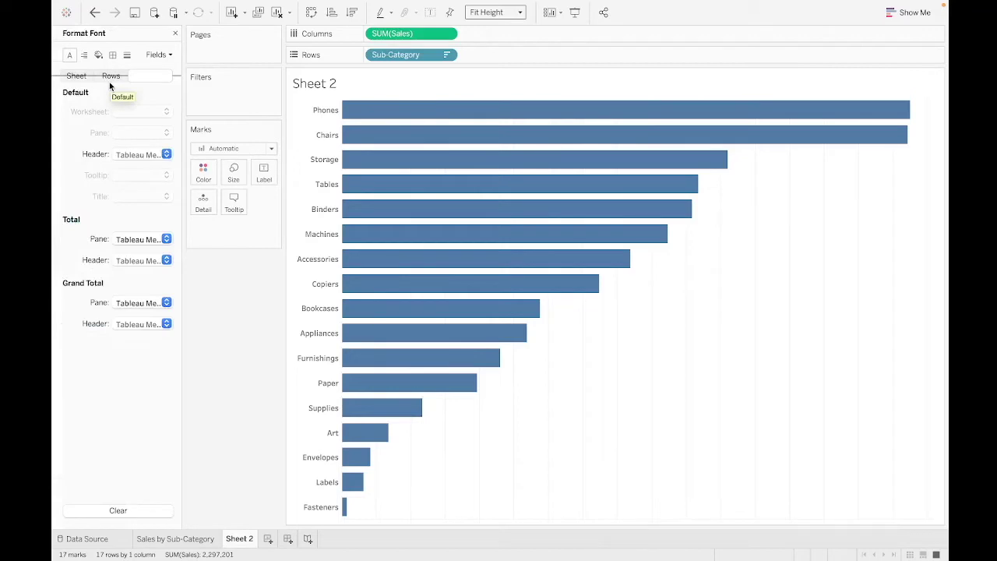
left_click(127, 55)
left_click(148, 114)
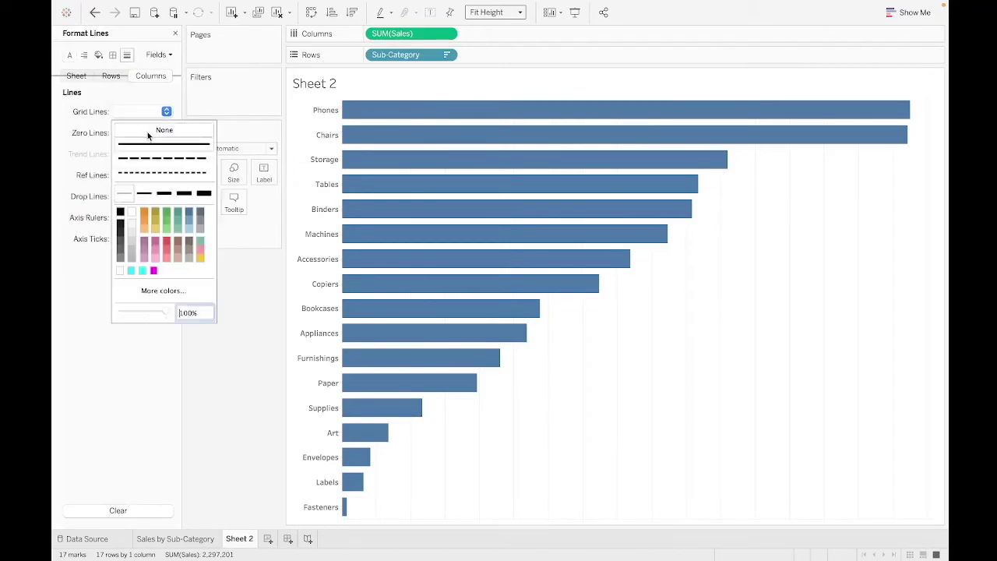
left_click(148, 134)
left_click(63, 244)
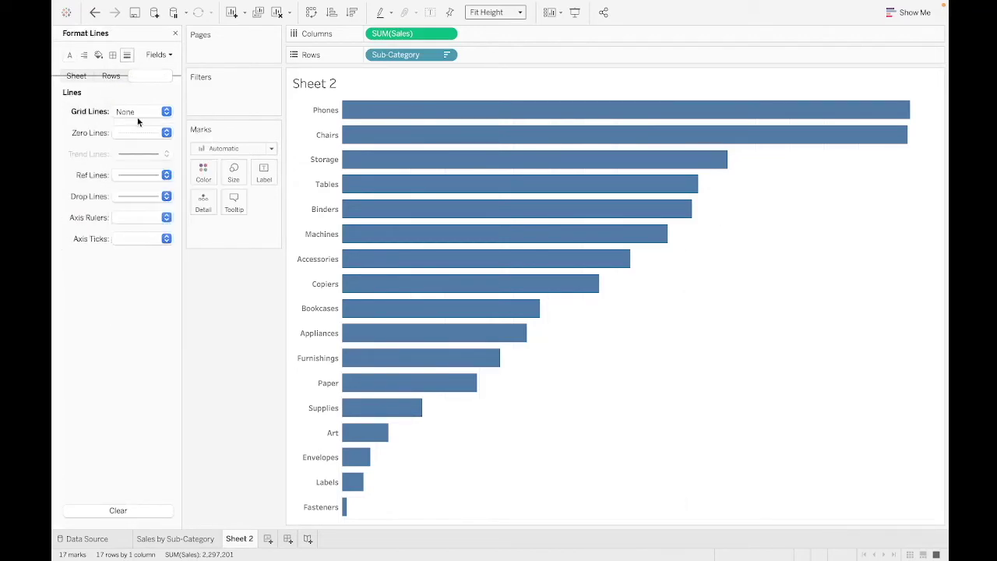
left_click(136, 134)
left_click(134, 150)
Step: Set Axis Ticks and Axis Rulers to None and close the Format pane
left_click(67, 257)
left_click(127, 238)
left_click(127, 259)
left_click(137, 218)
left_click(160, 232)
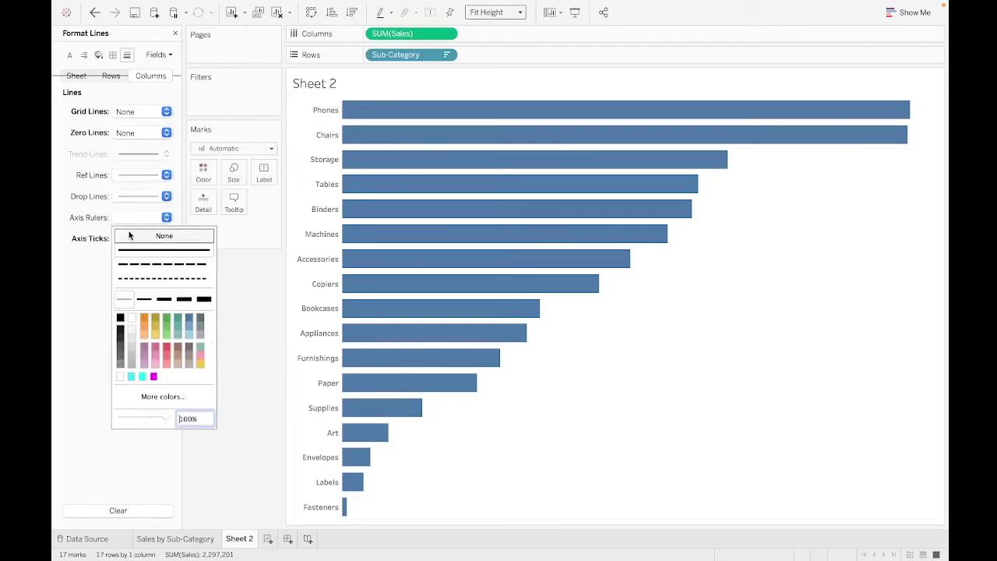
left_click(65, 285)
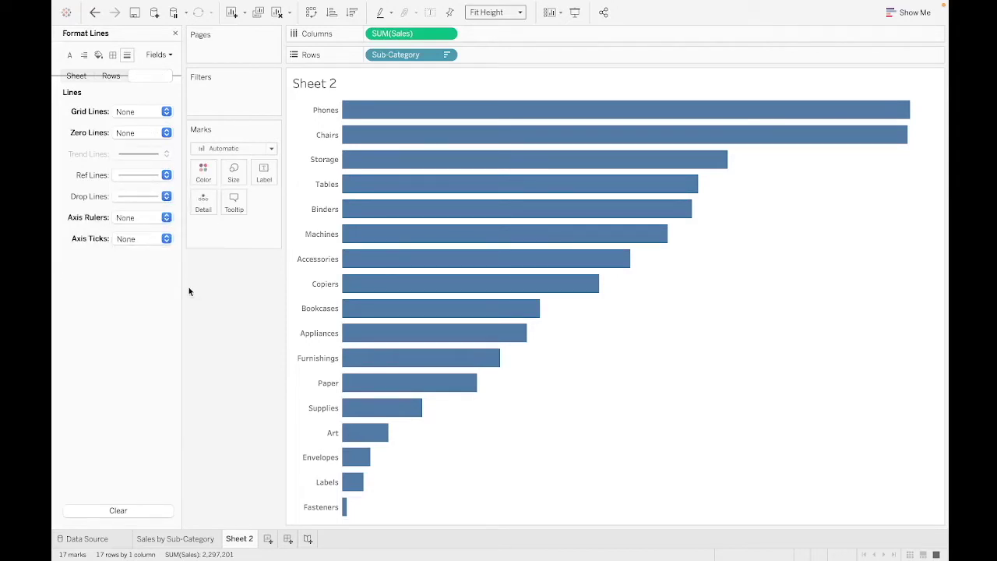
left_click(175, 34)
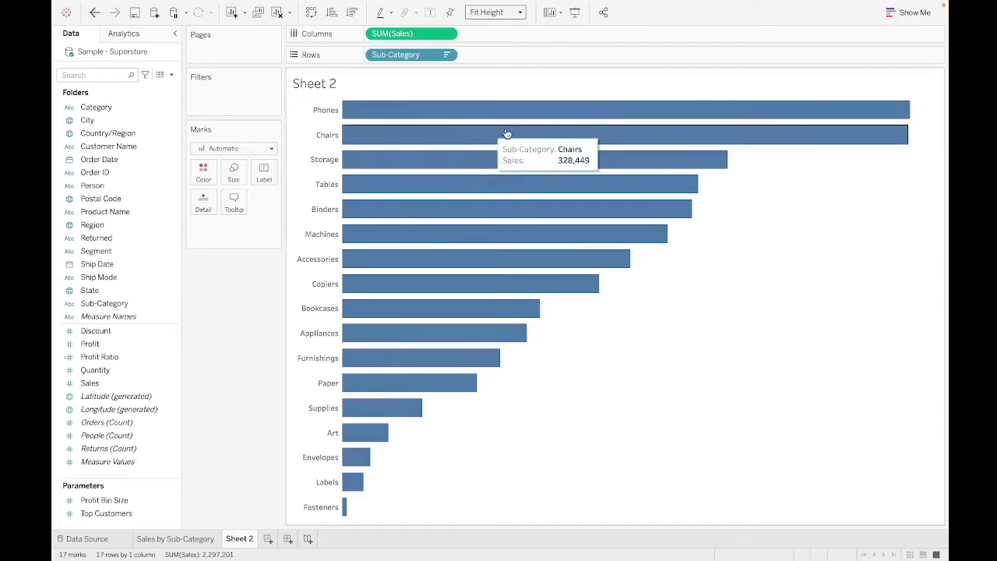
right_click(404, 36)
left_click(430, 88)
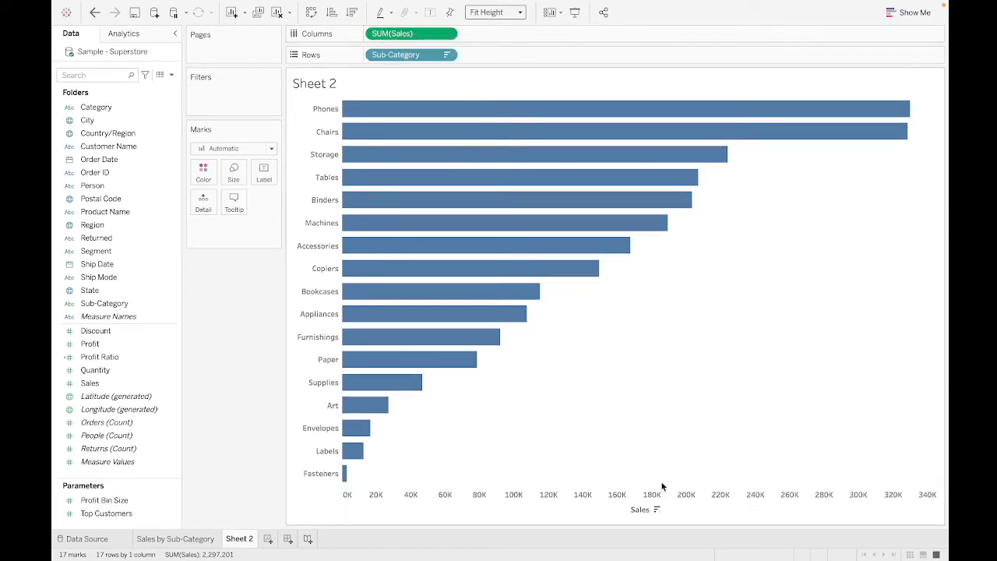
mouse_move(348, 485)
right_click(781, 512)
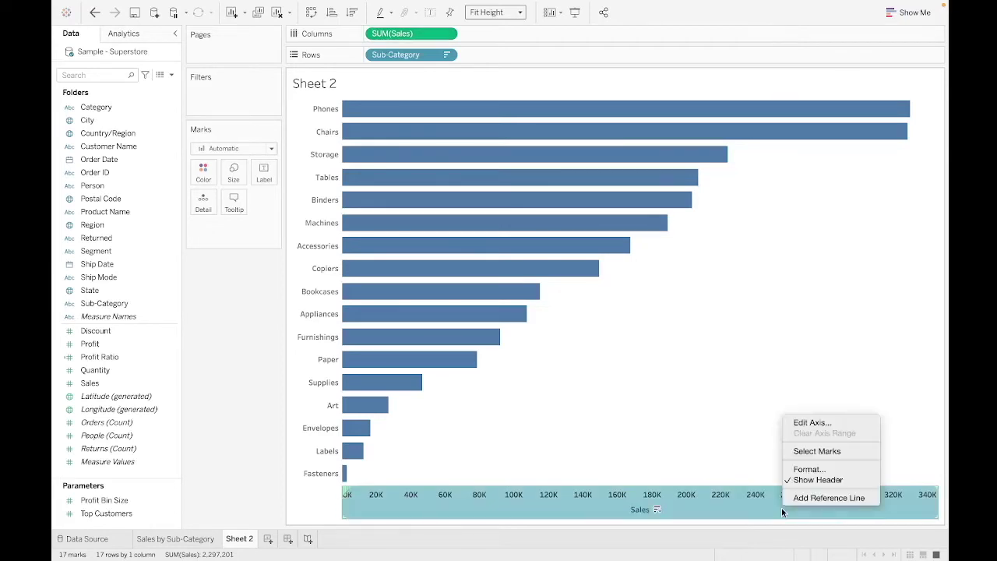
left_click(805, 479)
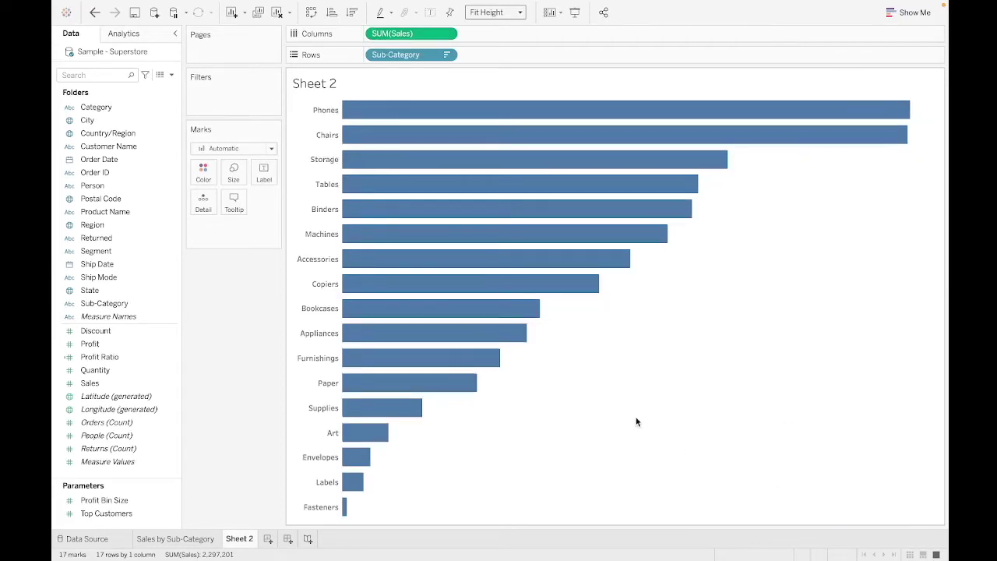
Step: Add Sales to the Label mark so each bar shows its total, e.g. 330,007
mouse_move(818, 135)
left_click(92, 383)
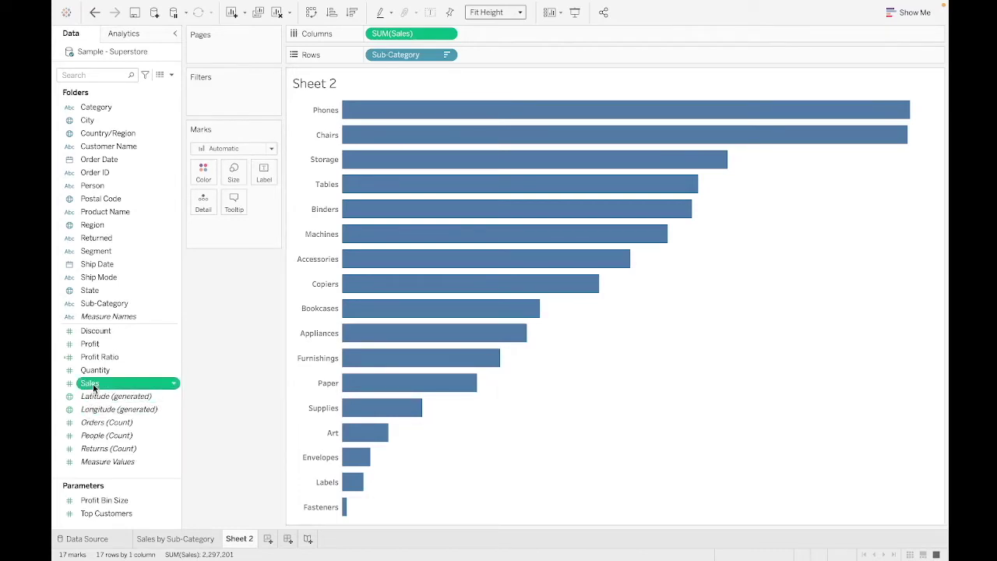
left_click_drag(92, 385, 265, 179)
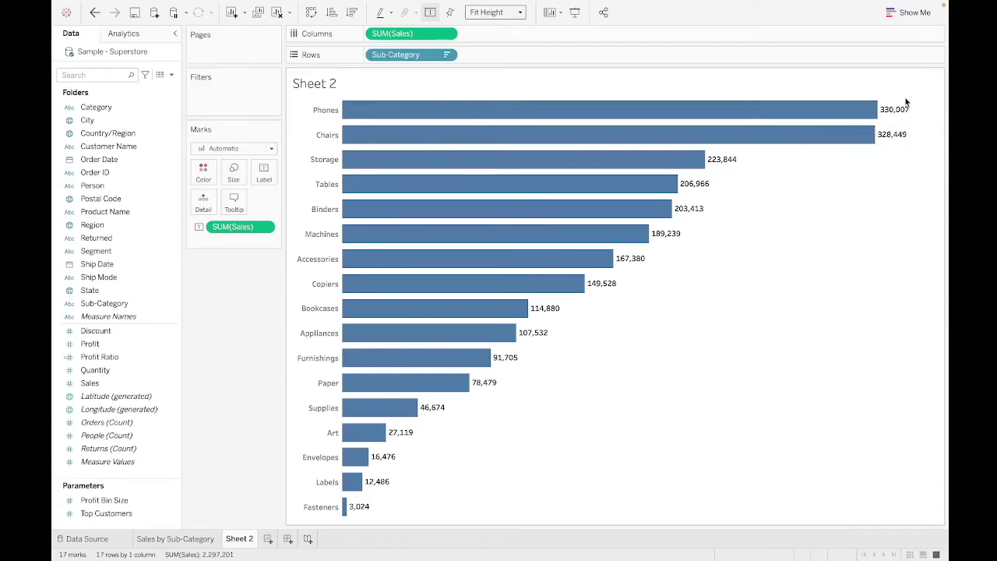
mouse_move(902, 117)
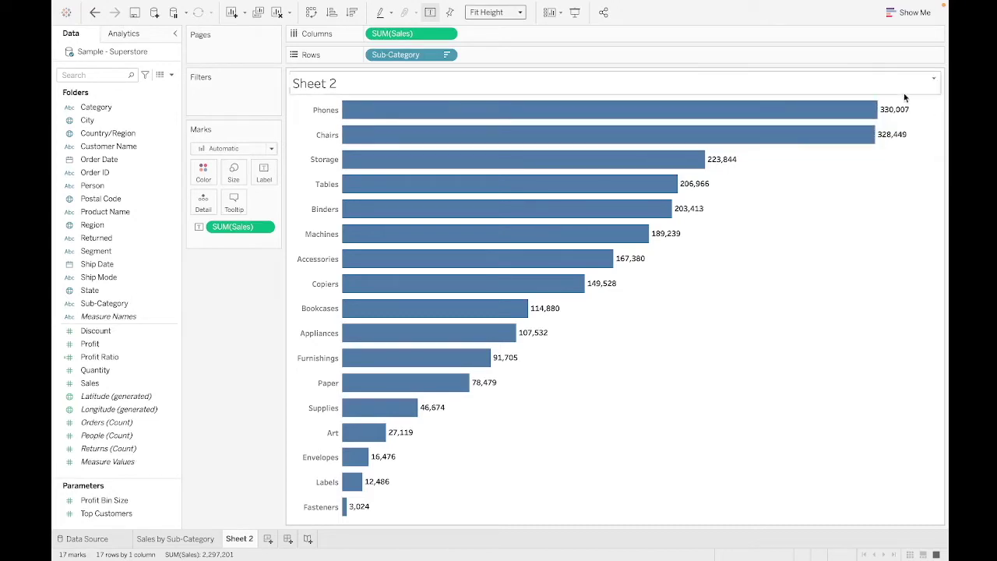
mouse_move(884, 160)
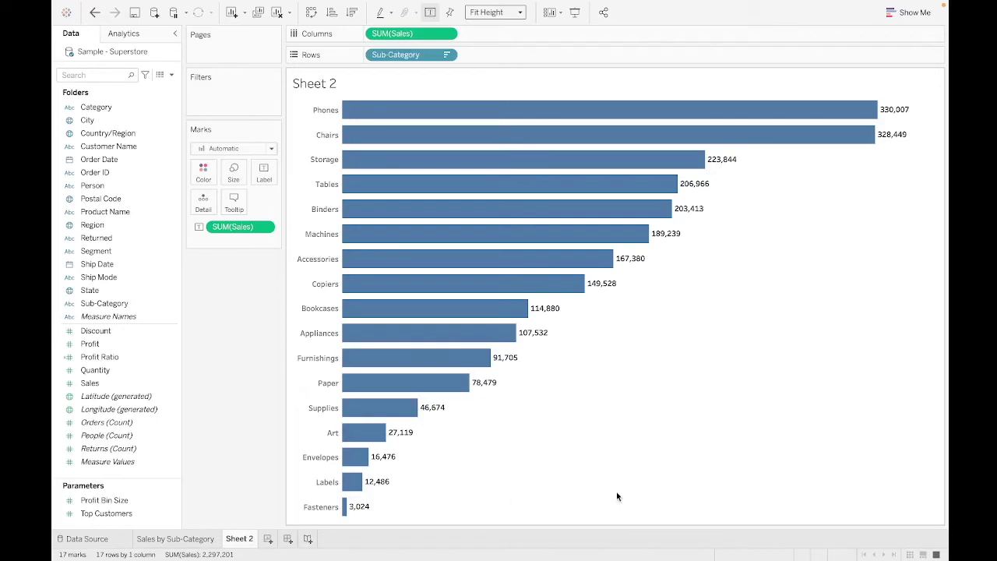
mouse_move(685, 209)
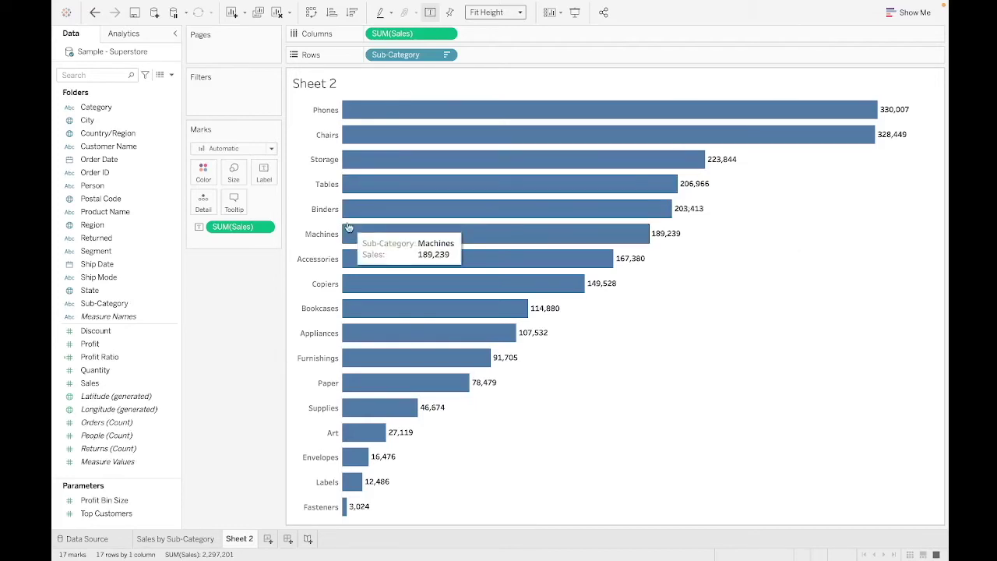
Step: Set the bar labels' alignment to Left so they sit inside the bars
left_click(262, 174)
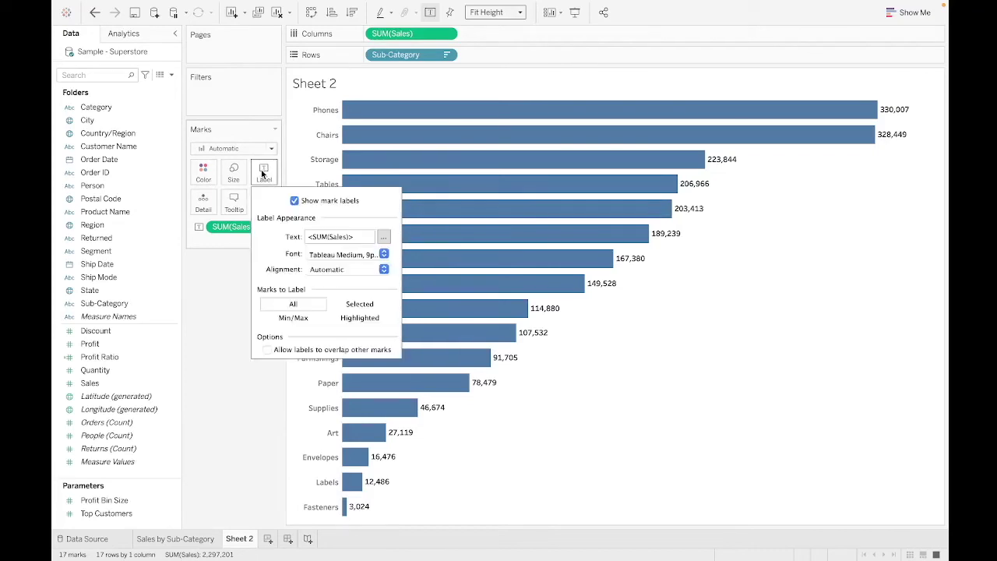
left_click(330, 271)
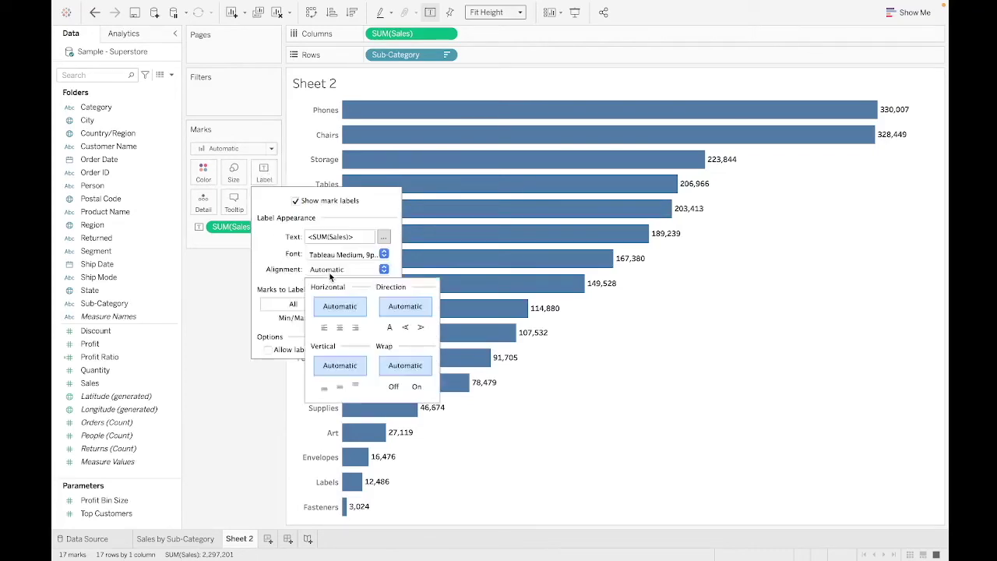
left_click(325, 328)
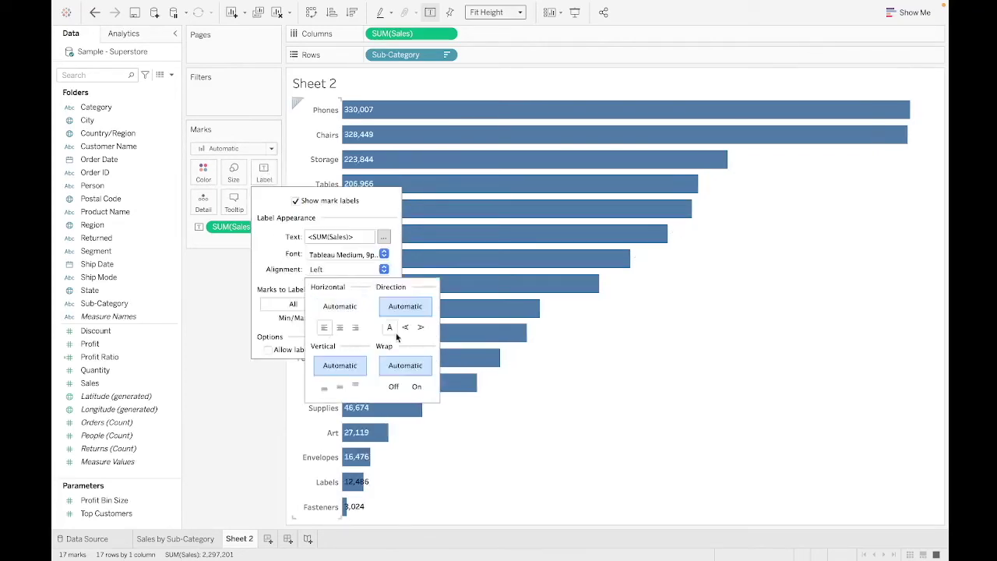
left_click(568, 413)
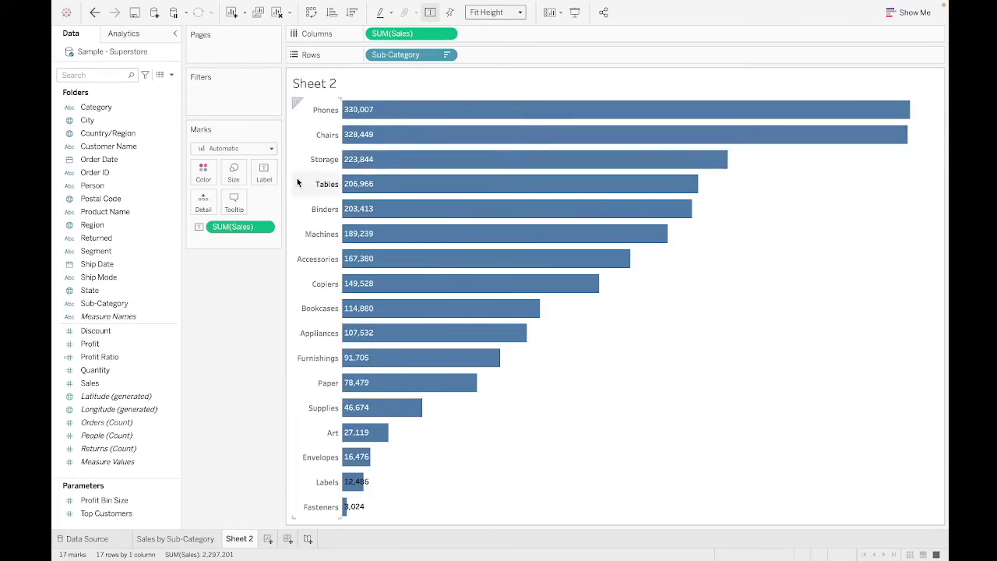
Step: Make the bar label font size 8 and bold
left_click(264, 171)
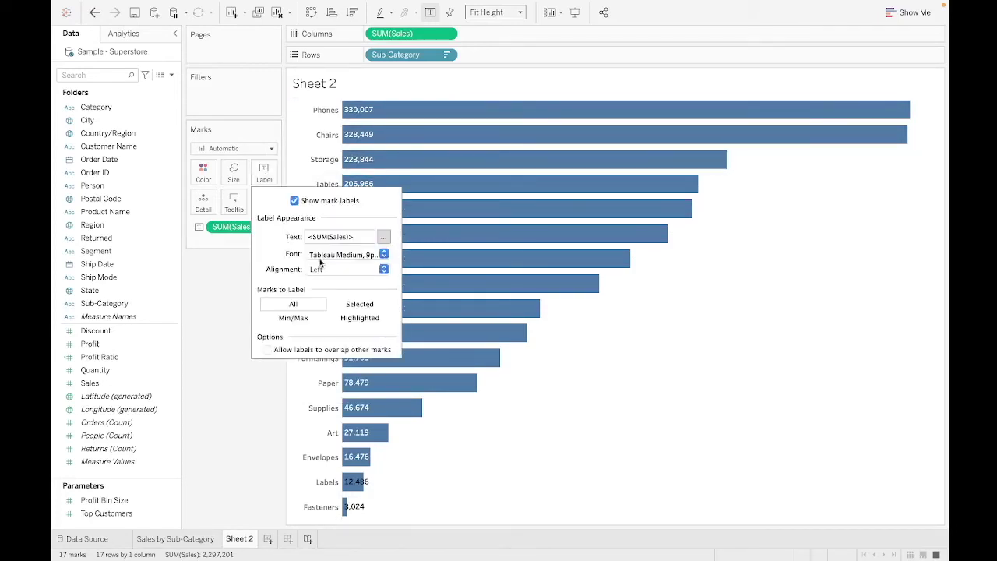
left_click(373, 254)
left_click(335, 294)
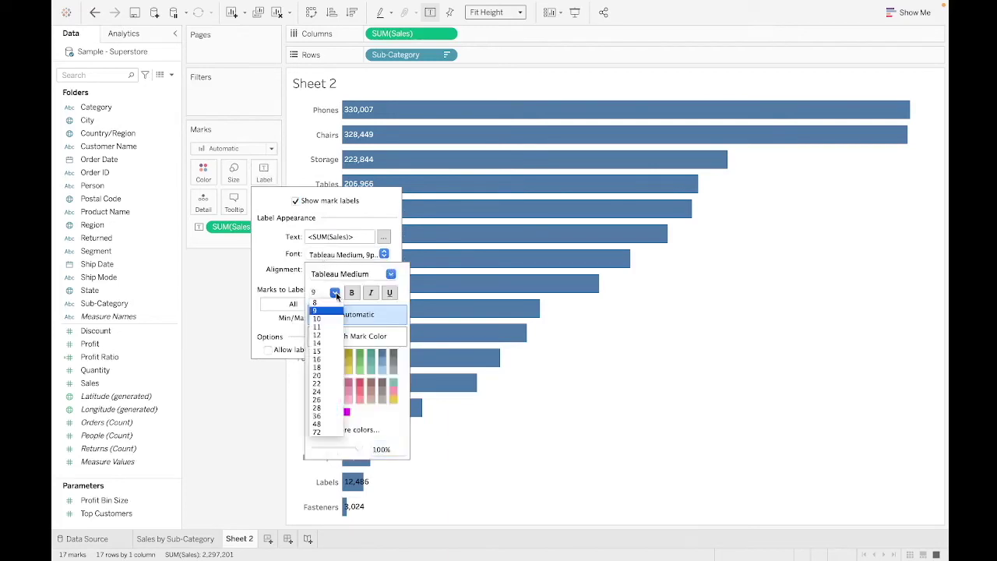
left_click(315, 302)
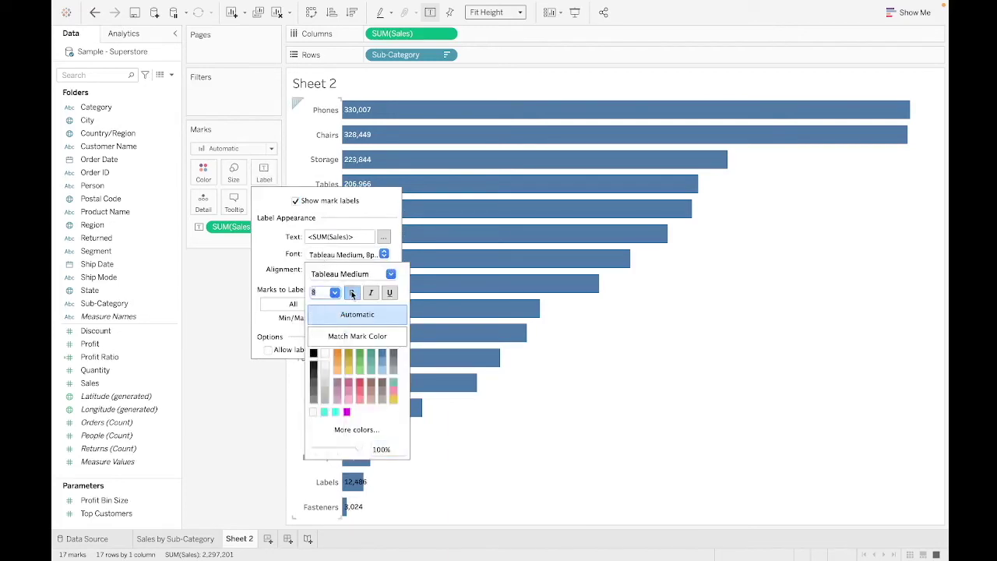
left_click(351, 294)
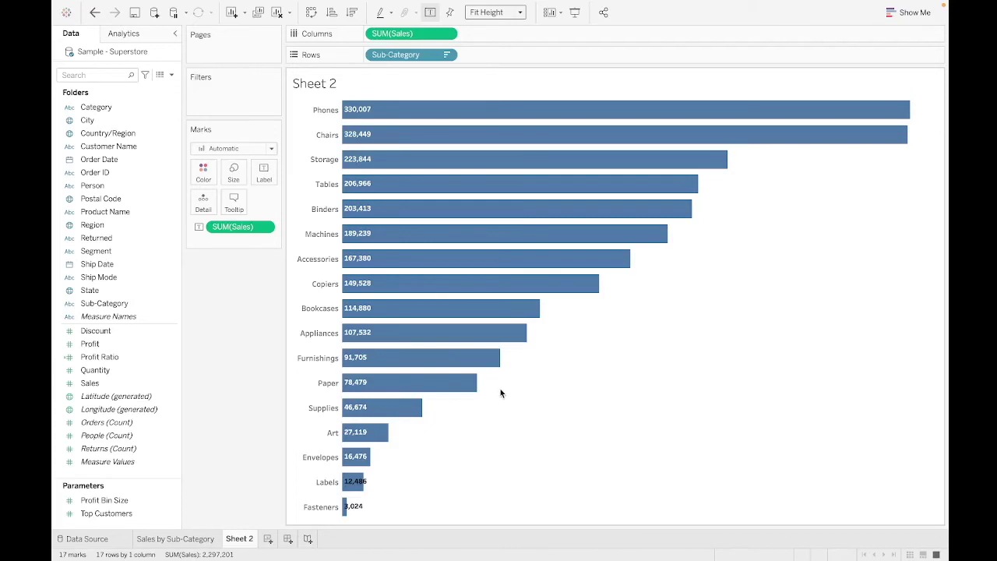
Step: Check the bold Sales values inside the bars, from Phones 330,007 to Fasteners 3,024
mouse_move(477, 390)
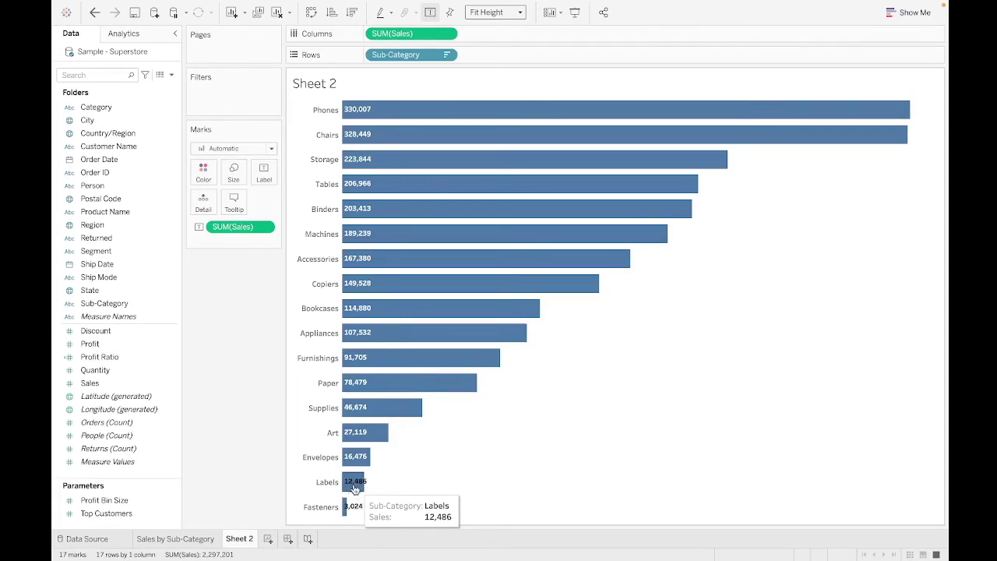
Step: Pick the light-blue swatch from the Marks card Color palette for all bars
left_click(260, 176)
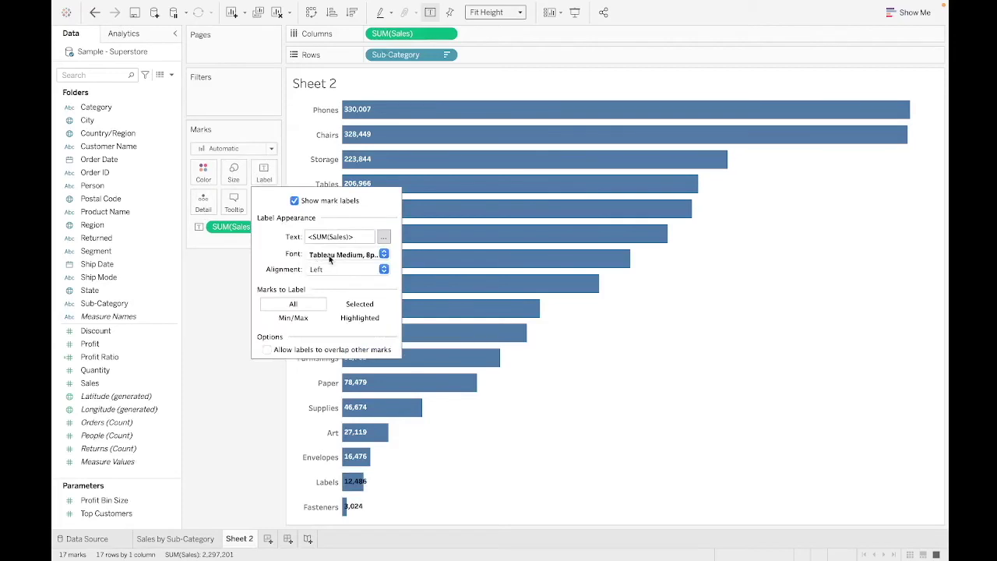
left_click(329, 255)
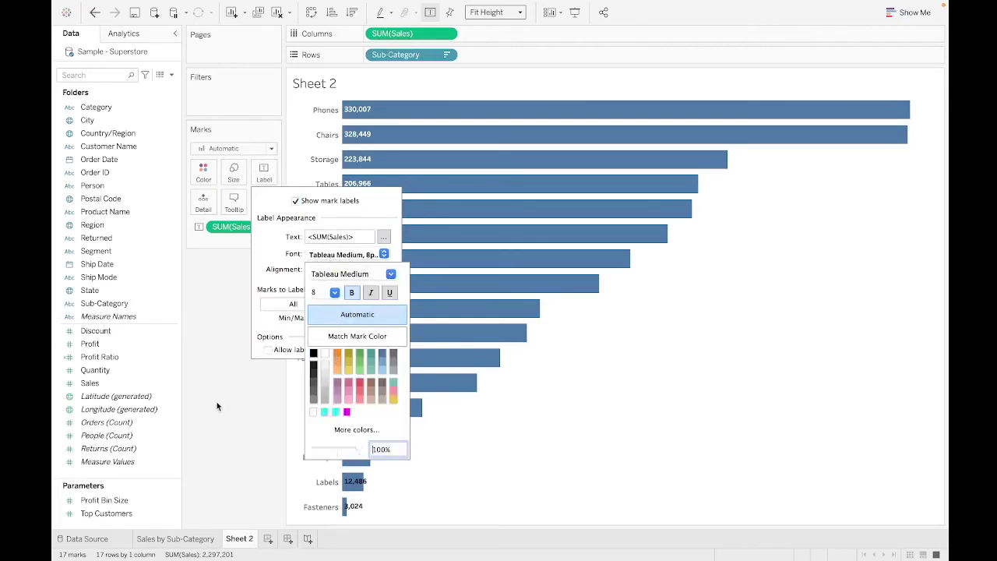
left_click(257, 406)
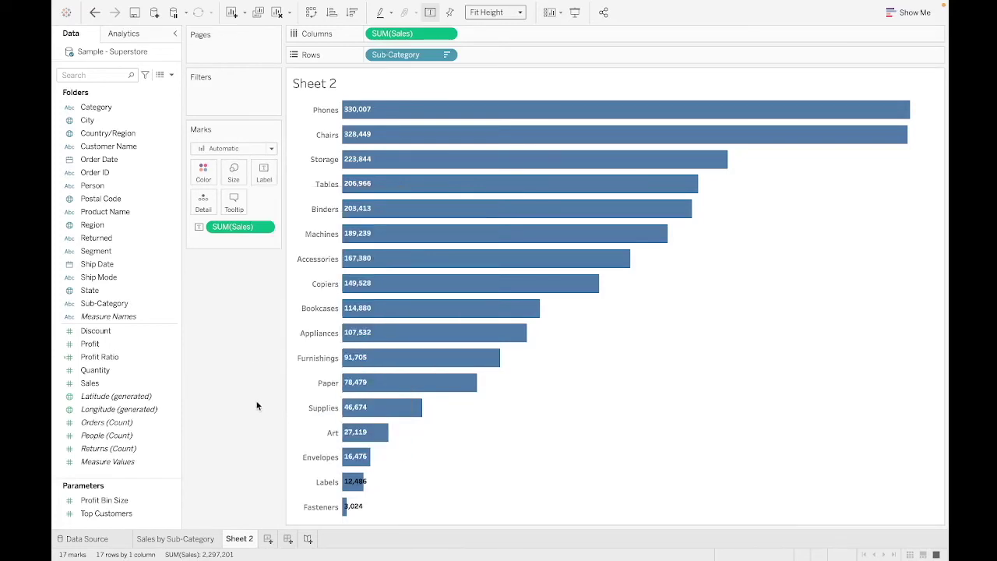
left_click(206, 178)
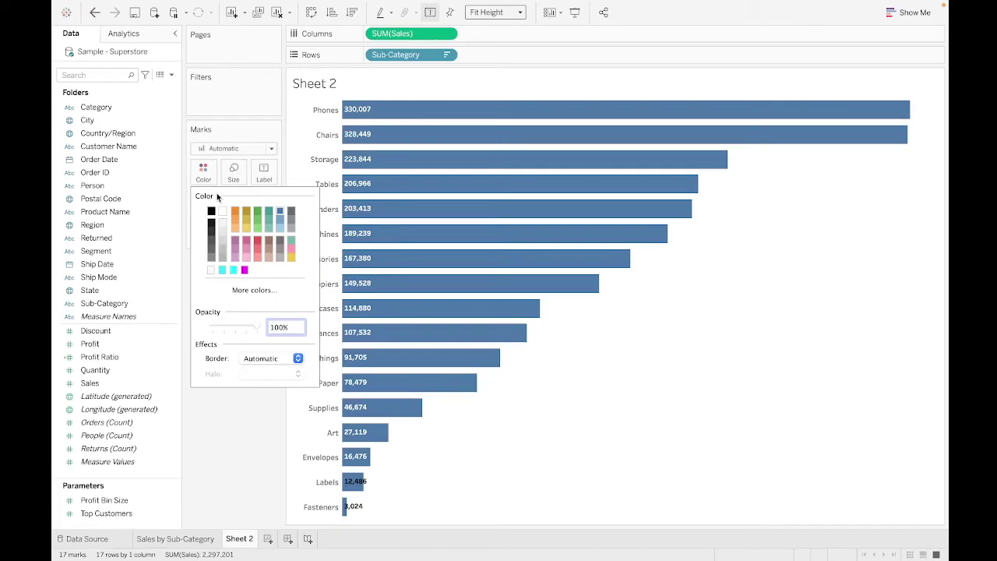
left_click(280, 226)
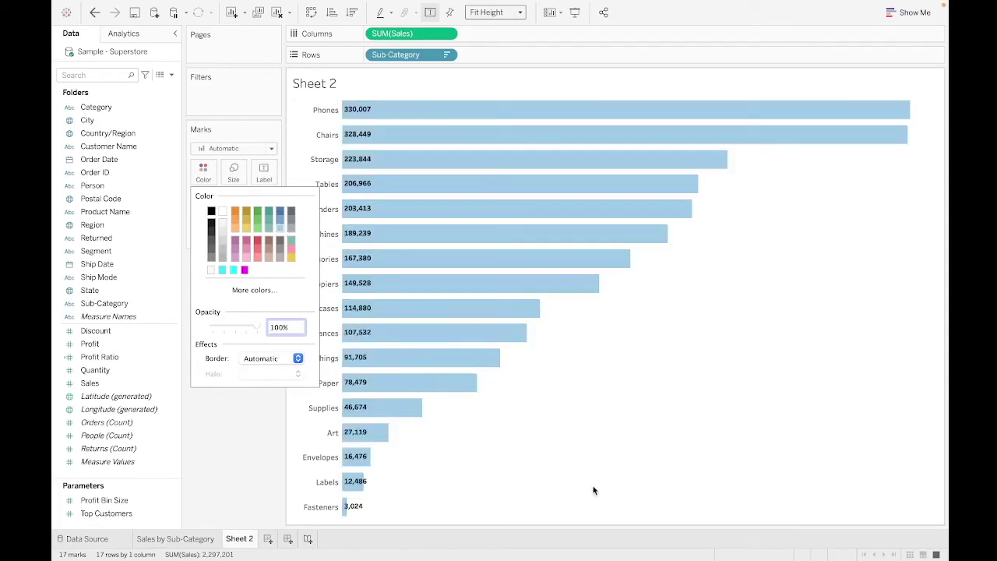
left_click(590, 457)
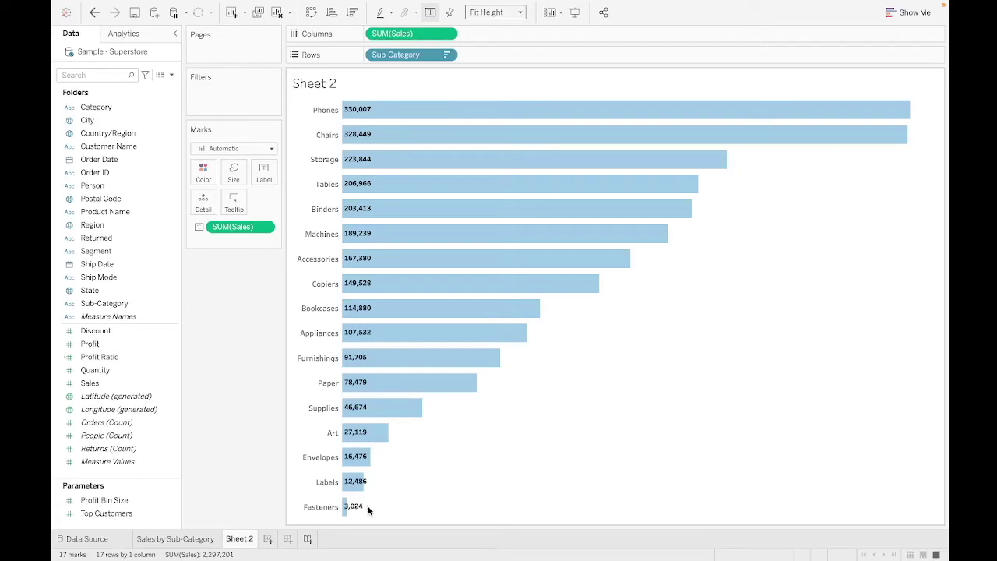
Step: Bring up the context menu of the SUM(Sales) pill on the Marks card
mouse_move(364, 330)
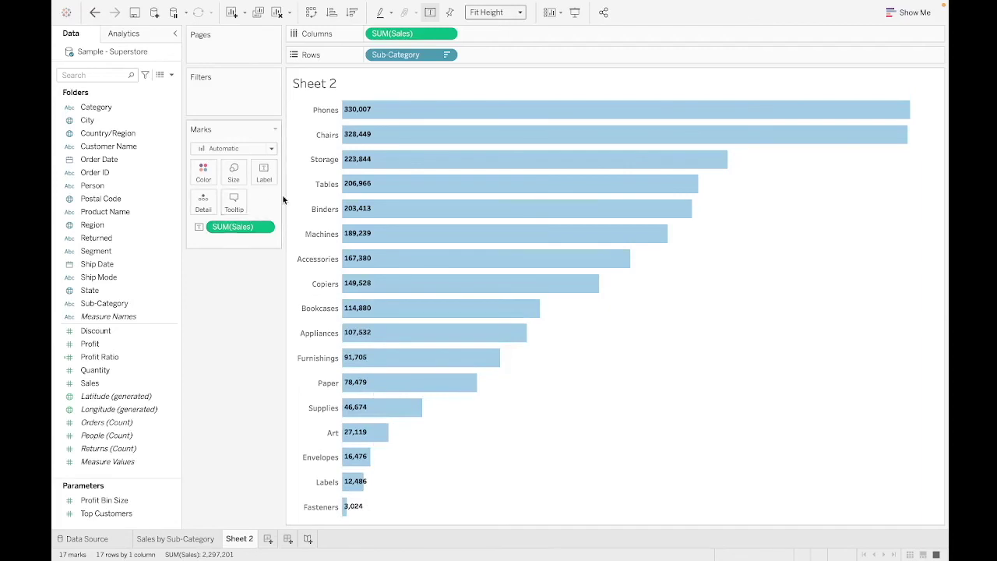
right_click(233, 228)
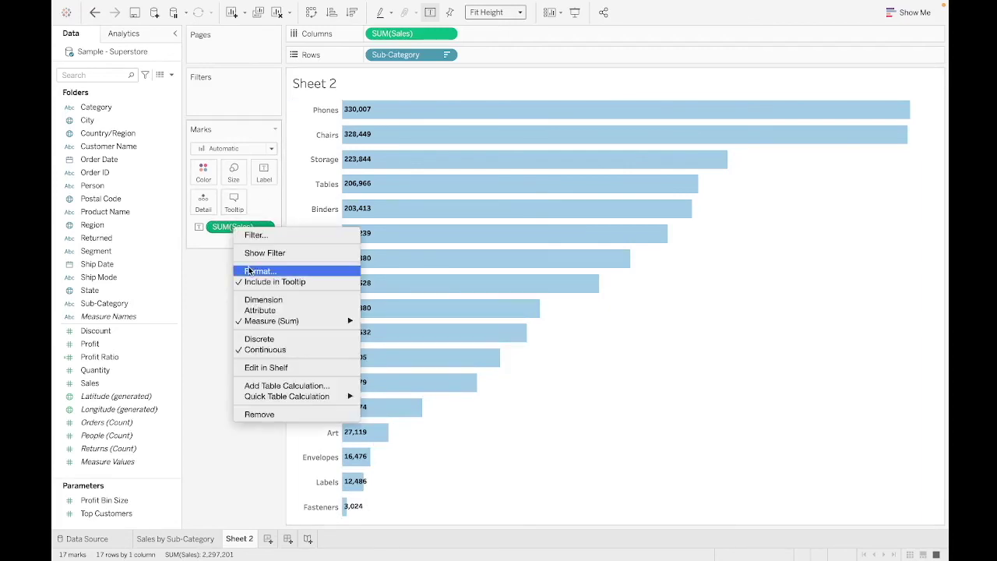
Step: Open the Format SUM(Sales) pane and expand its Default Numbers format list
left_click(250, 271)
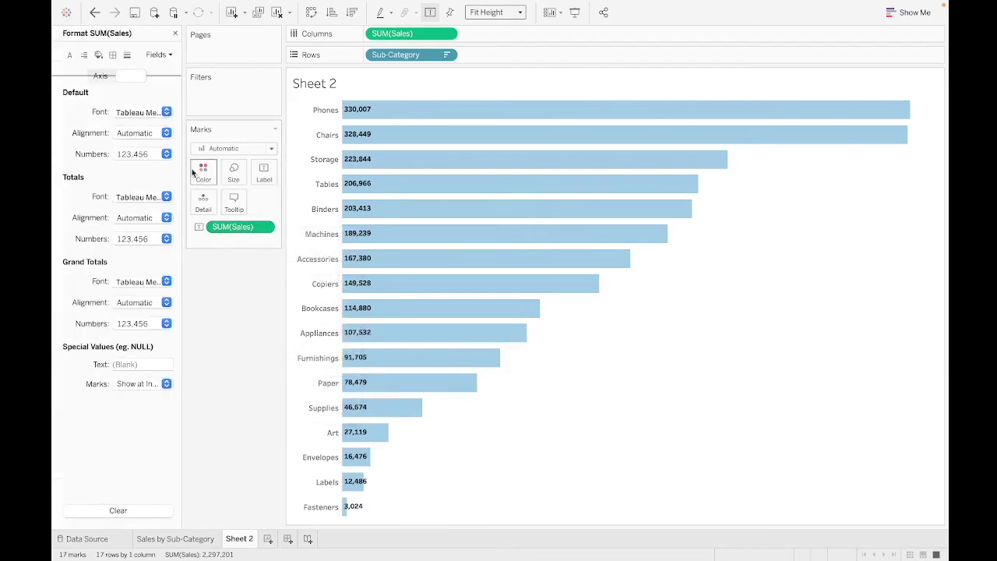
left_click(134, 154)
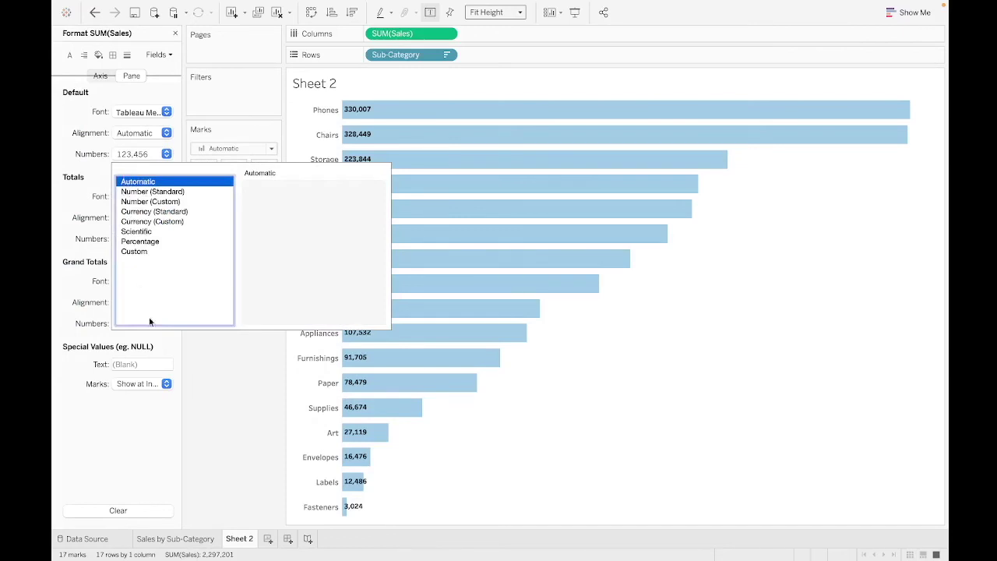
left_click(226, 443)
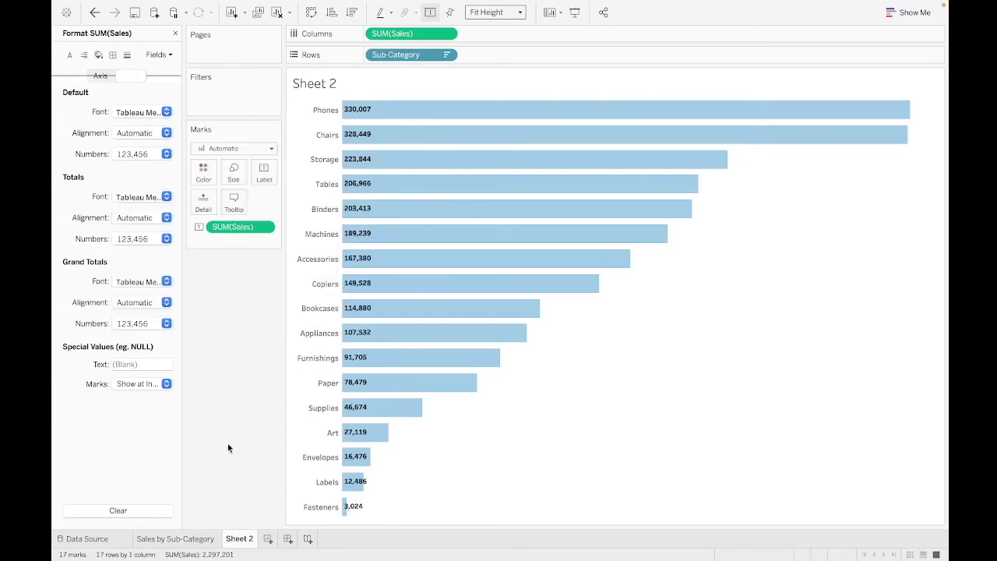
left_click(406, 57)
left_click(238, 228)
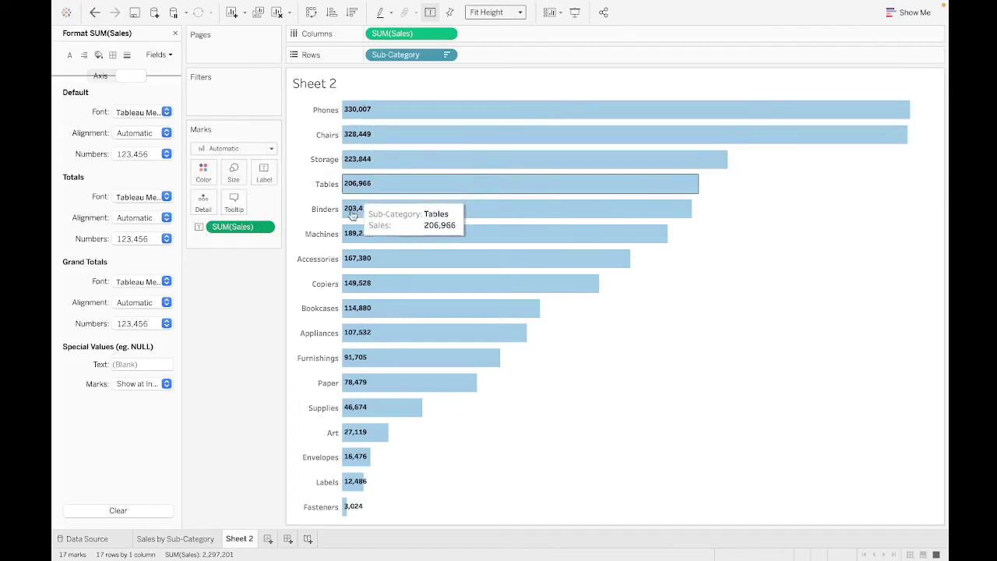
left_click(138, 154)
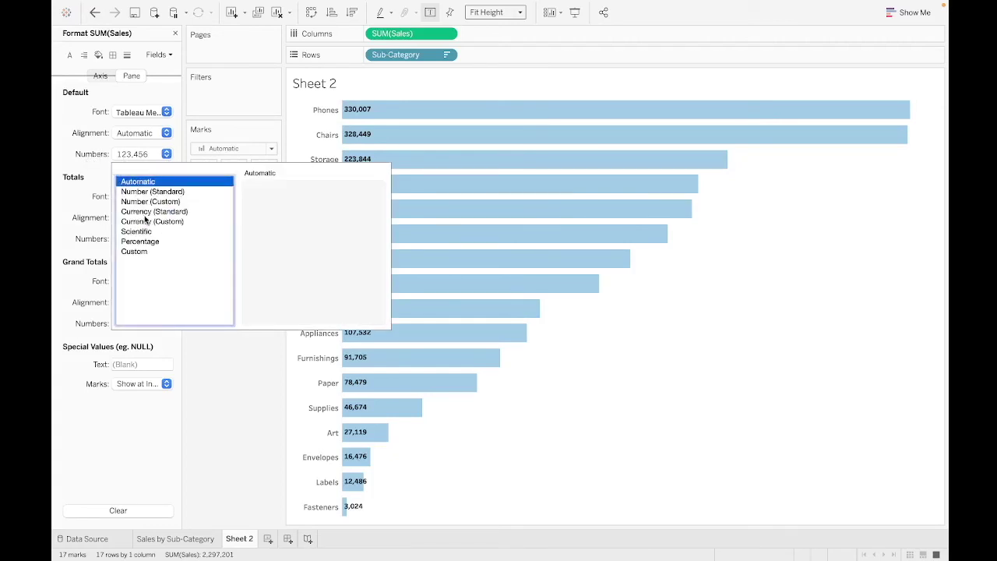
Step: Format the Sales labels as Number (Custom) in Millions (M) with 2 decimals, e.g. 0.33M
left_click(153, 203)
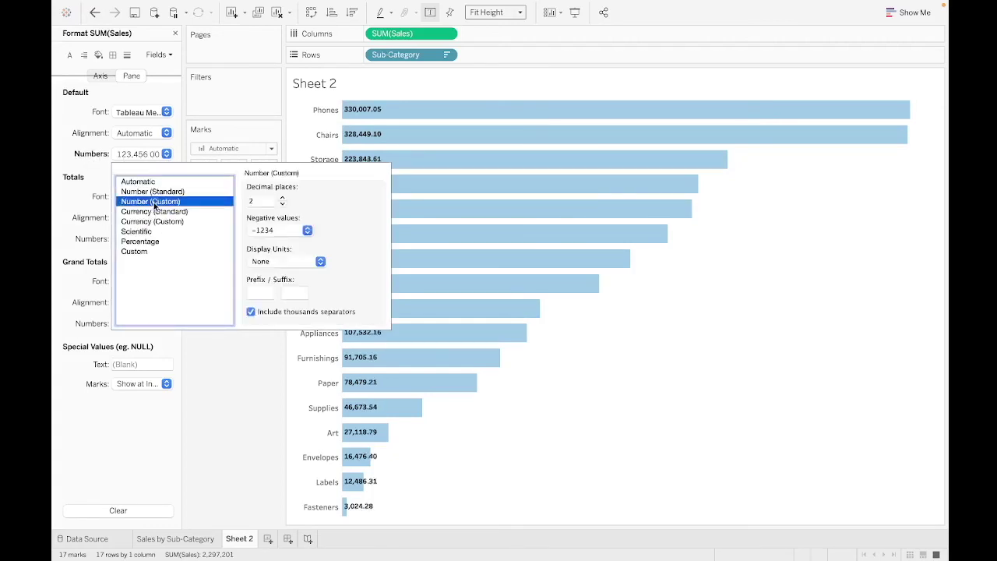
left_click(283, 203)
left_click(283, 203)
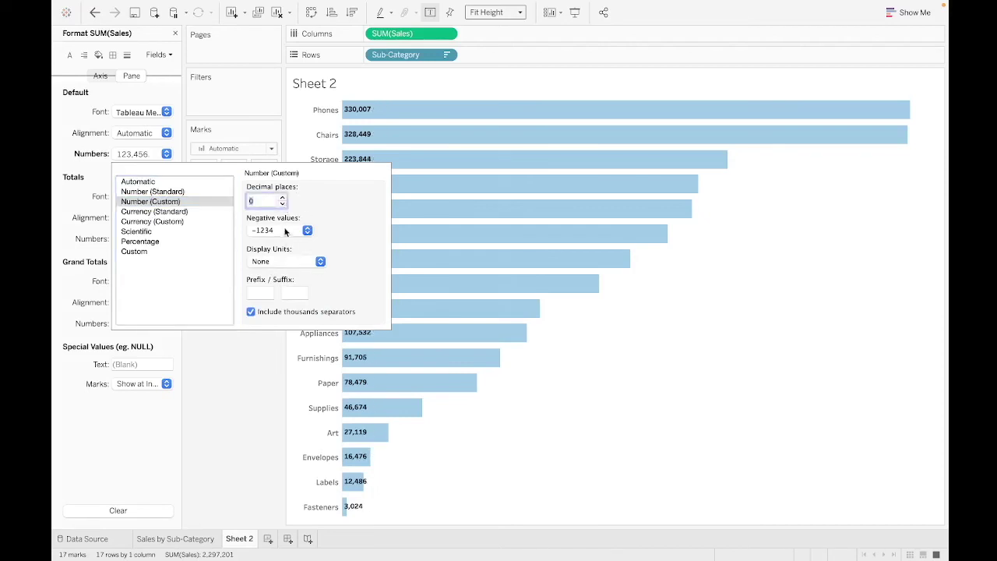
left_click(277, 262)
left_click(273, 270)
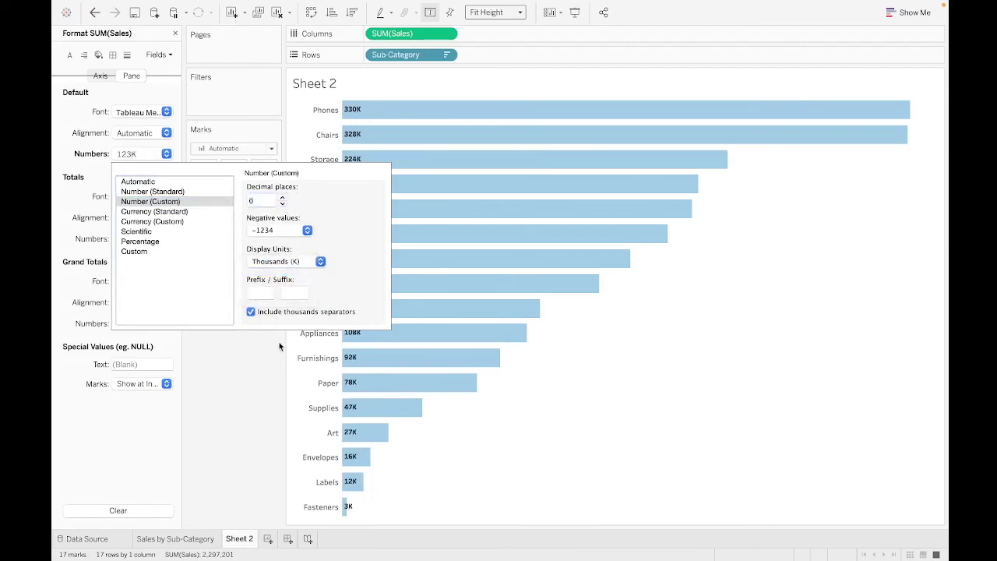
left_click(239, 403)
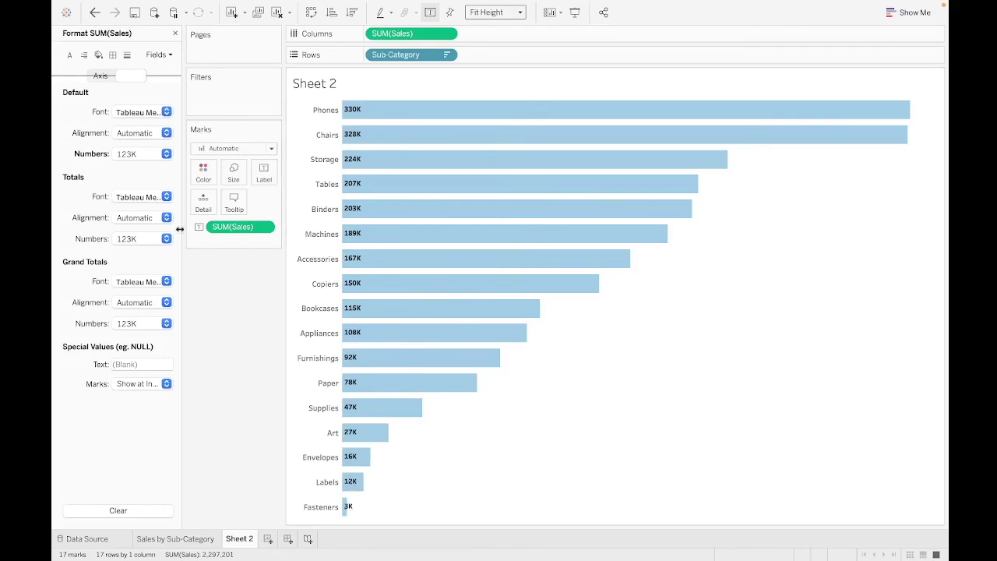
left_click(142, 155)
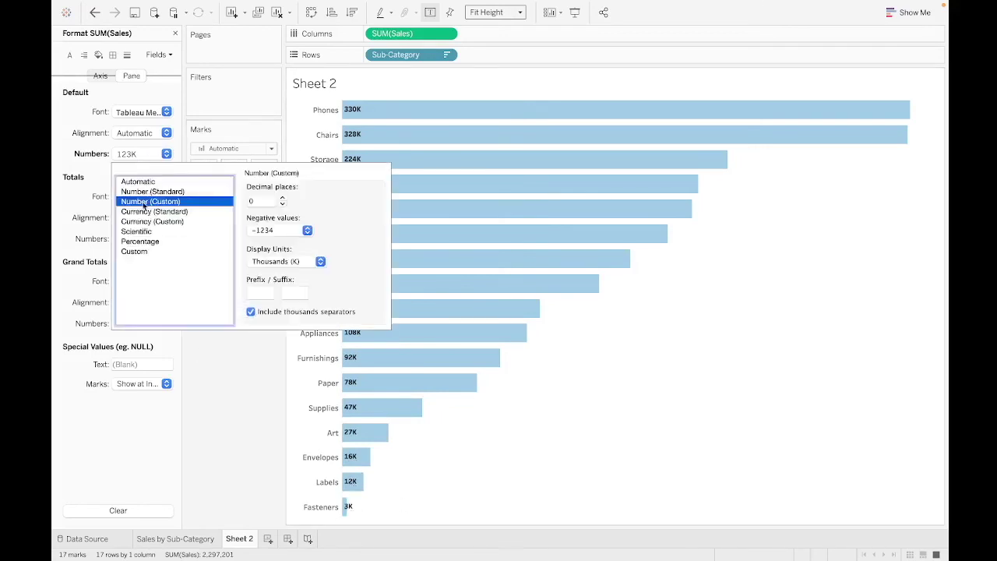
left_click(264, 262)
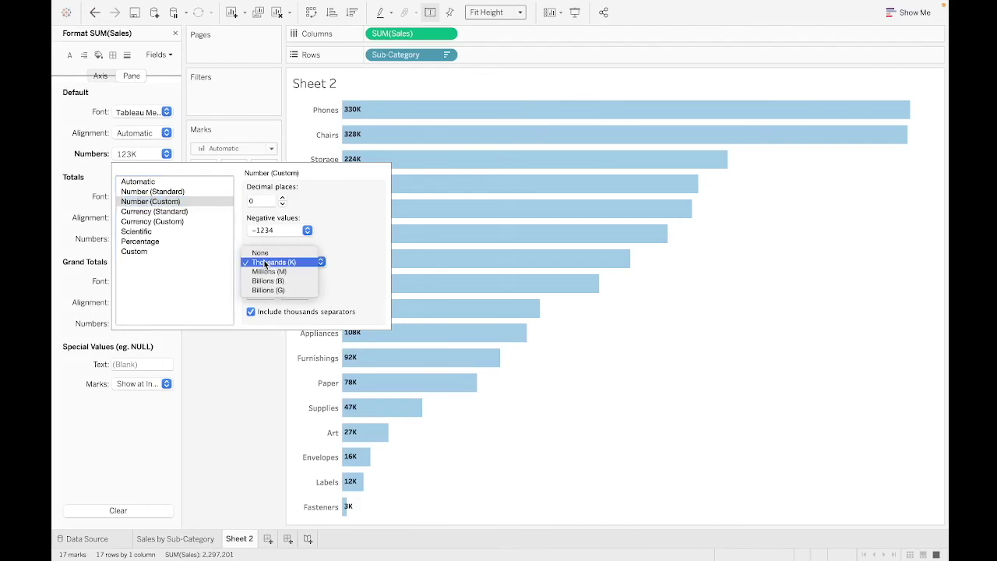
left_click(269, 271)
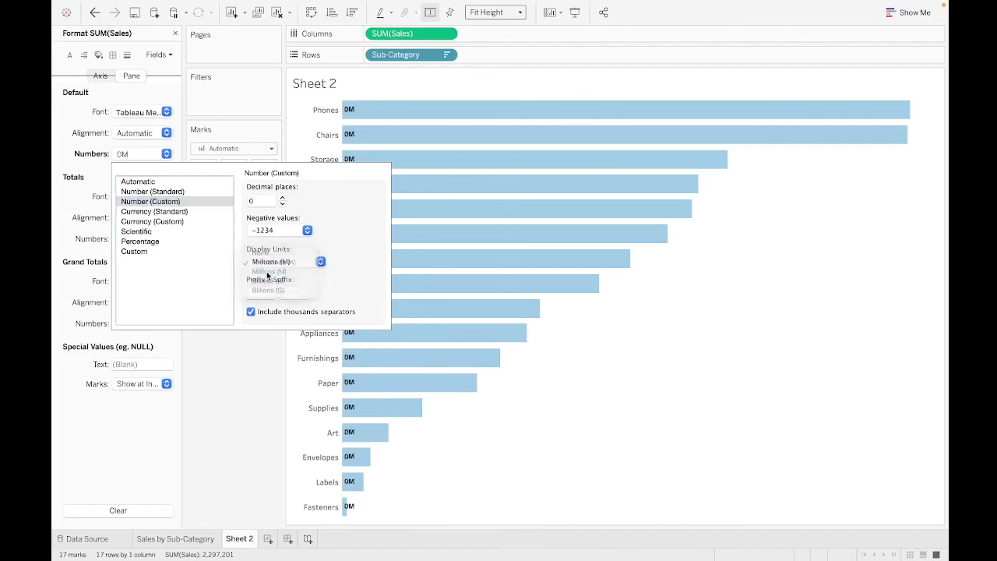
left_click(284, 197)
left_click(283, 198)
left_click(578, 391)
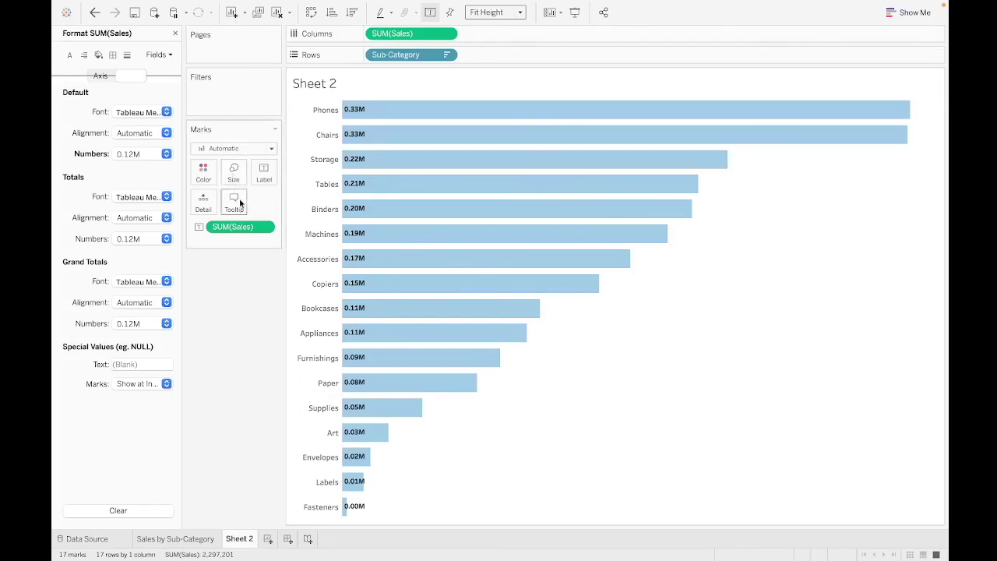
left_click(265, 173)
Step: After trying right alignment, keep the labels left-aligned inside the bars' start
left_click(317, 269)
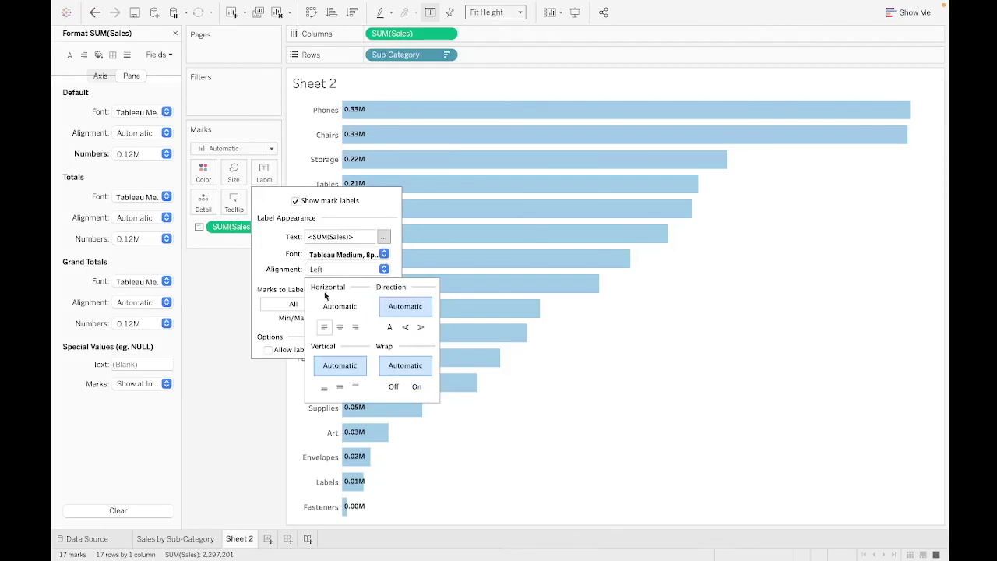
left_click(355, 327)
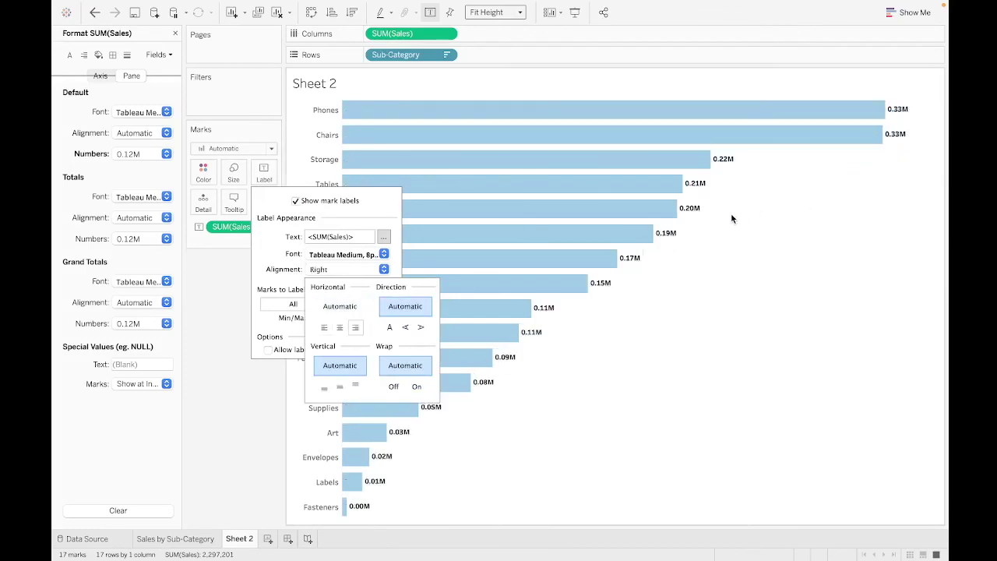
left_click(324, 327)
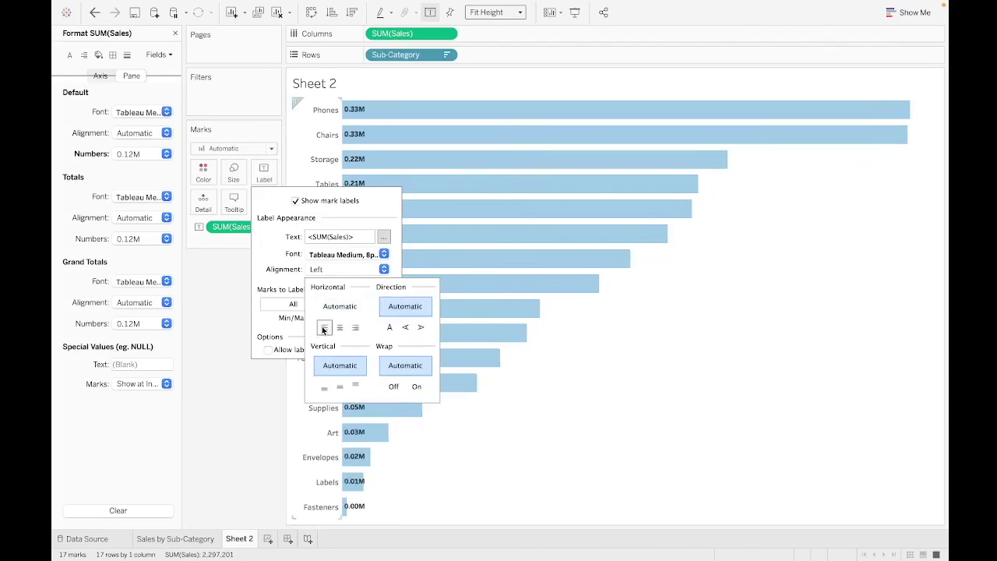
left_click(525, 463)
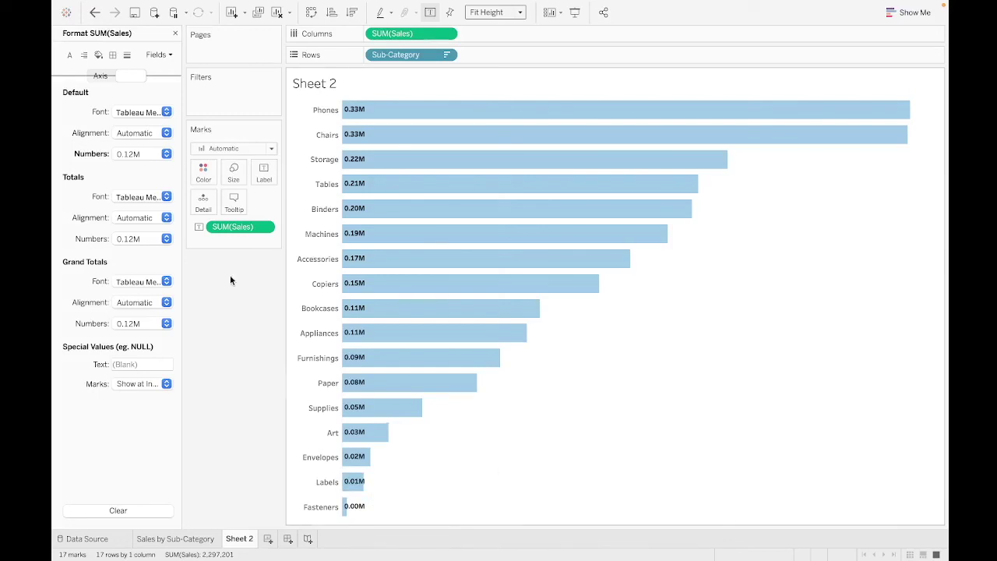
left_click(203, 171)
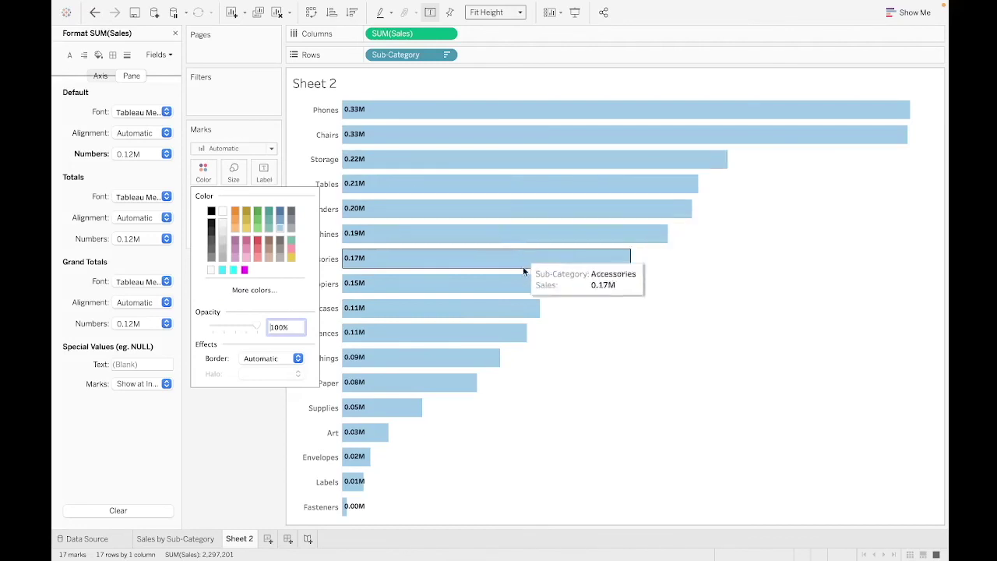
left_click(534, 348)
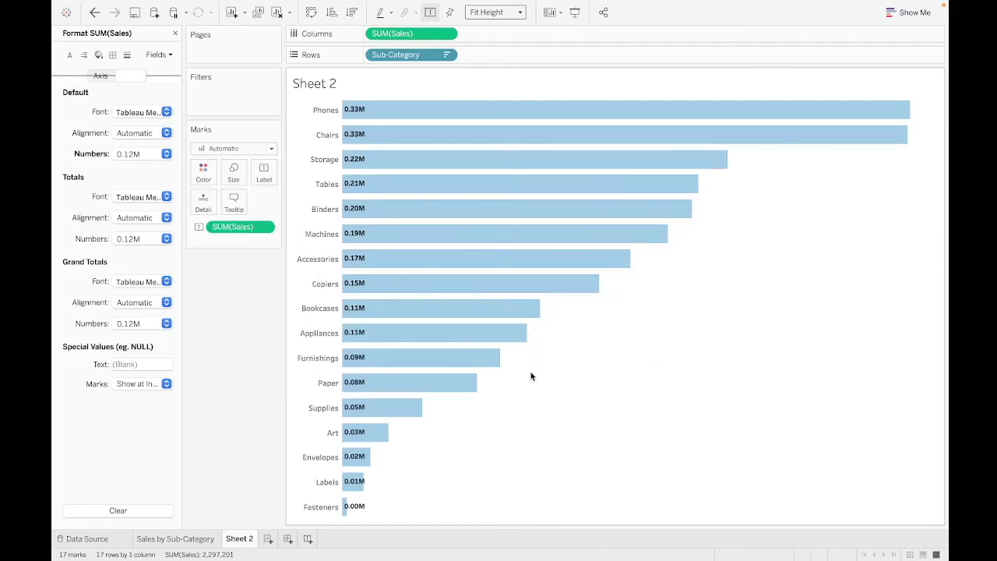